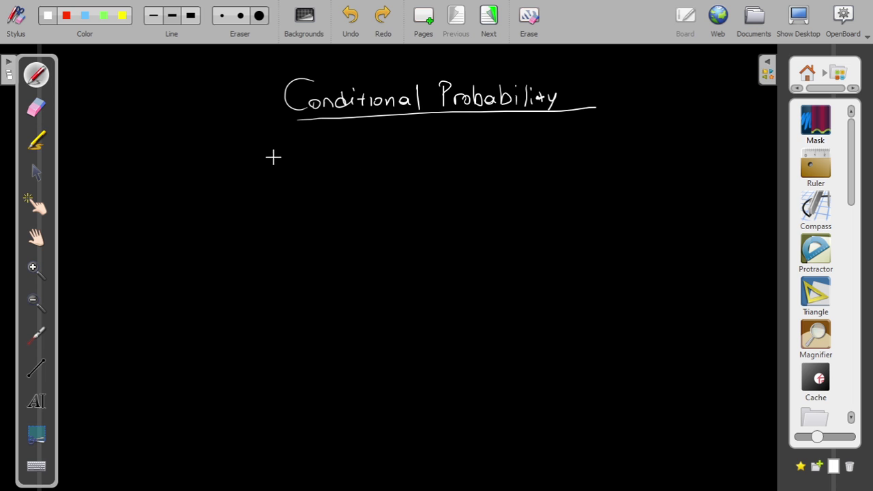
Handwrite P(A) under the title and 'A: rain' on the left
mouse_move(272, 156)
mouse_down()
mouse_move(274, 195)
mouse_move(274, 172)
mouse_move(304, 195)
mouse_up()
mouse_move(320, 154)
mouse_down()
mouse_move(317, 179)
mouse_move(329, 181)
mouse_up()
mouse_move(317, 172)
mouse_down()
mouse_move(328, 170)
mouse_move(335, 188)
mouse_up()
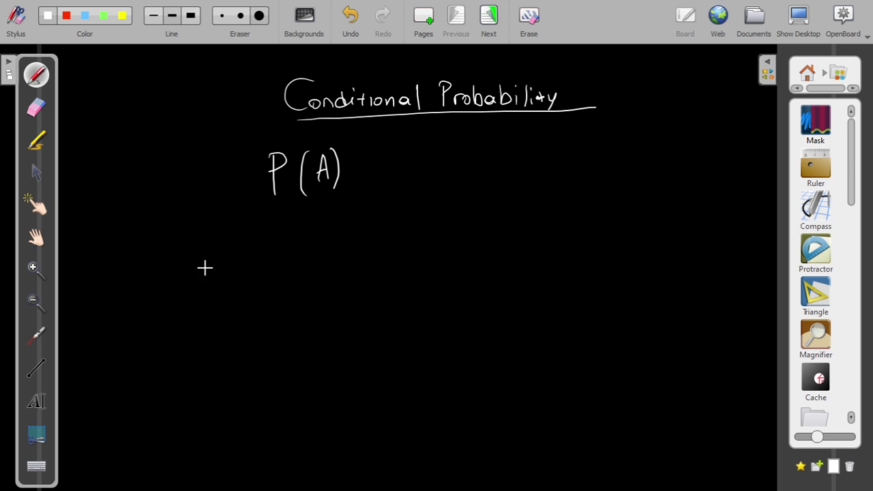
drag(100, 171, 110, 170)
drag(101, 165, 108, 165)
click(116, 160)
click(115, 168)
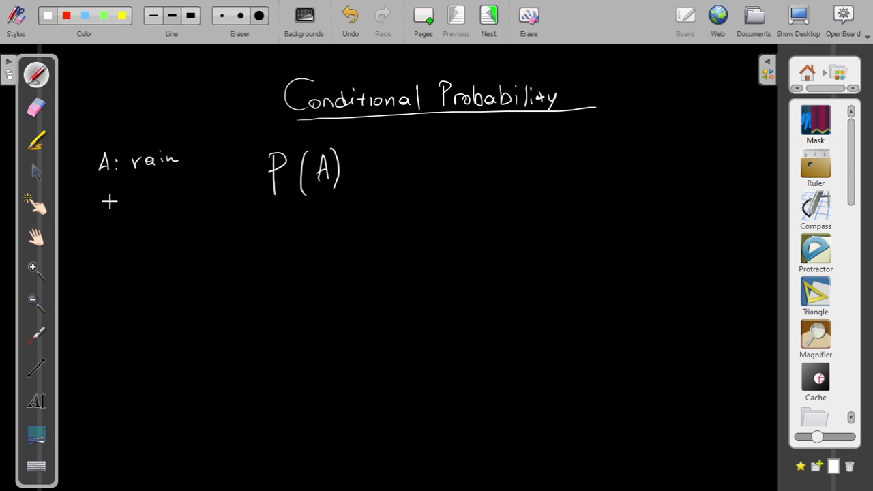
Write 'B: month' with an arrow to 'September' below the A definition
drag(94, 199, 95, 221)
drag(135, 208, 175, 209)
drag(179, 193, 180, 212)
mouse_move(171, 201)
mouse_down()
mouse_move(186, 199)
mouse_move(189, 212)
mouse_up()
drag(136, 231, 138, 238)
mouse_move(144, 231)
mouse_down()
mouse_move(124, 271)
mouse_move(153, 270)
mouse_up()
drag(159, 254, 163, 271)
drag(154, 262, 175, 258)
drag(175, 264, 235, 251)
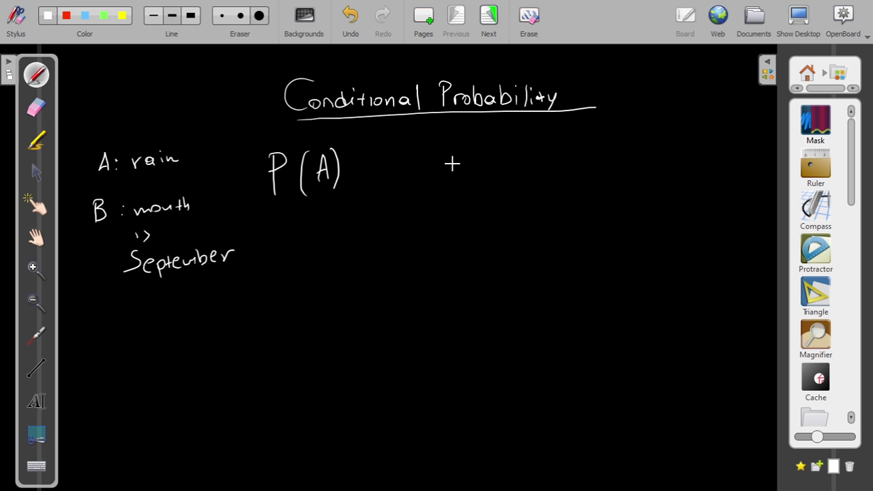
Write ', P(A|B)' to the right of P(A)
drag(450, 156, 450, 194)
mouse_move(450, 155)
mouse_down()
mouse_move(450, 173)
mouse_move(420, 202)
mouse_up()
drag(484, 153, 480, 190)
mouse_move(498, 155)
mouse_down()
mouse_move(495, 180)
mouse_move(502, 176)
mouse_up()
mouse_move(491, 170)
mouse_down()
mouse_move(505, 169)
mouse_move(510, 186)
mouse_move(521, 175)
mouse_up()
drag(521, 156, 521, 174)
mouse_move(538, 137)
mouse_down()
mouse_move(540, 190)
mouse_move(496, 228)
mouse_up()
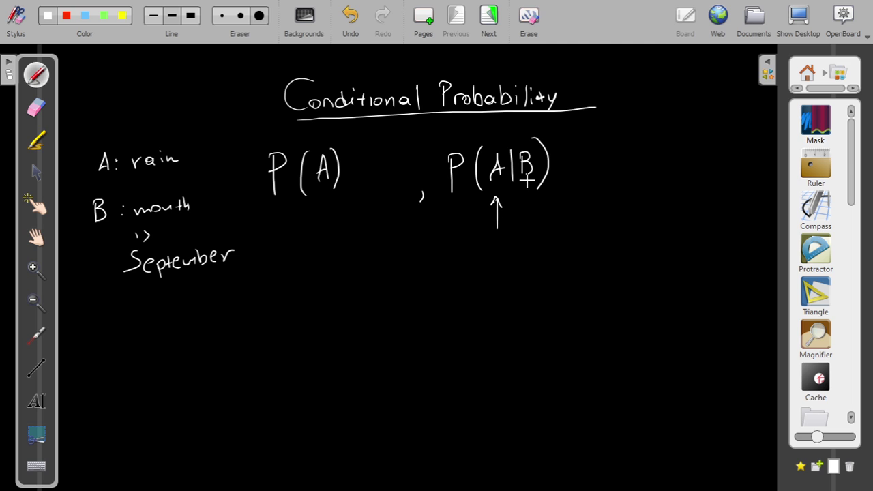
Add an arrow under B, underline September, and draw a long dividing line
drag(529, 192, 530, 217)
drag(134, 289, 249, 271)
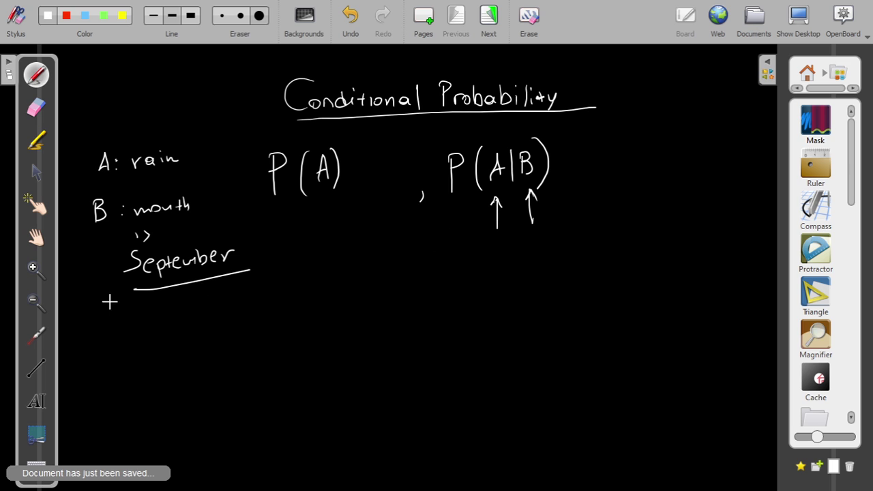
drag(111, 304, 725, 267)
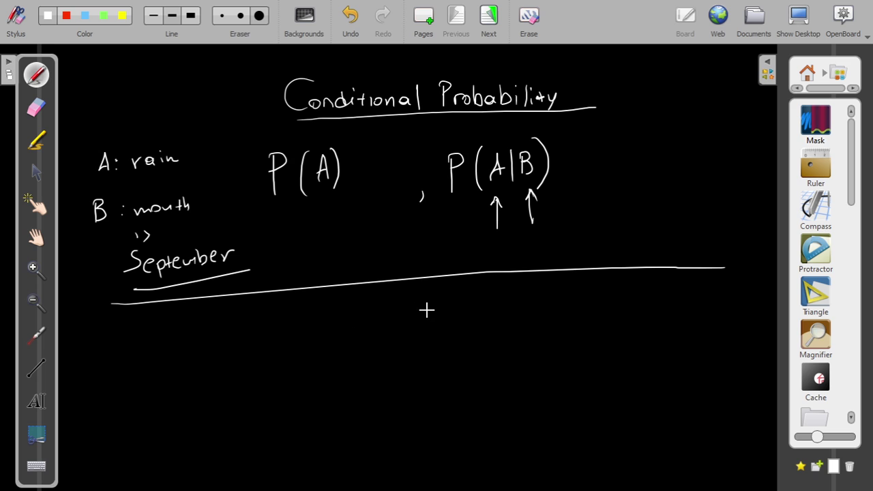
Write the range 1-100 and define A as "we pick 17" below the line
drag(444, 310, 445, 318)
drag(457, 309, 498, 300)
drag(500, 300, 512, 298)
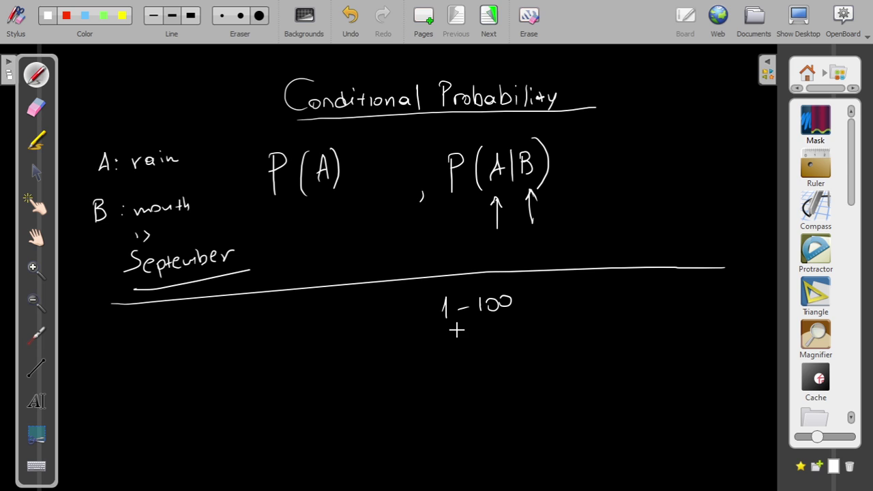
drag(248, 363, 258, 362)
mouse_move(255, 353)
mouse_down()
mouse_move(243, 356)
mouse_move(276, 351)
mouse_up()
drag(269, 343, 269, 360)
drag(277, 353, 295, 353)
mouse_move(286, 345)
mouse_down()
mouse_move(286, 362)
mouse_move(330, 354)
mouse_move(433, 361)
mouse_move(443, 349)
mouse_up()
drag(448, 341, 447, 348)
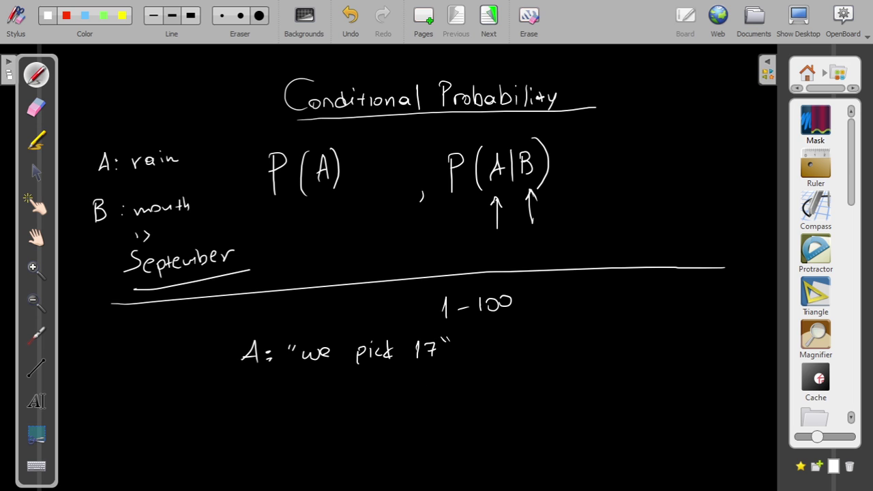
Write P(A) = 1/100 to the right of the A definition
mouse_move(547, 336)
mouse_down()
mouse_move(546, 369)
mouse_move(548, 352)
mouse_move(565, 371)
mouse_up()
drag(583, 343, 591, 367)
mouse_move(595, 339)
mouse_down()
mouse_move(596, 371)
mouse_move(615, 349)
mouse_up()
drag(604, 356, 684, 345)
drag(646, 368, 647, 360)
drag(663, 360, 661, 361)
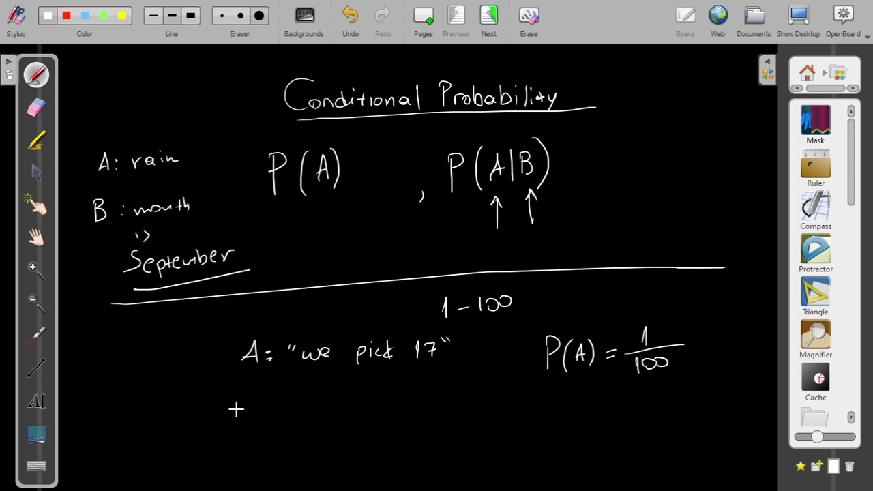
Write B: "the number has 2 digits" below the A definition
mouse_move(242, 427)
mouse_down()
mouse_move(250, 402)
mouse_move(243, 427)
mouse_up()
drag(259, 413, 275, 413)
mouse_move(267, 405)
mouse_down()
mouse_move(267, 421)
mouse_move(289, 405)
mouse_move(314, 419)
mouse_move(321, 411)
mouse_up()
mouse_move(324, 403)
mouse_down()
mouse_move(333, 418)
mouse_move(343, 416)
mouse_up()
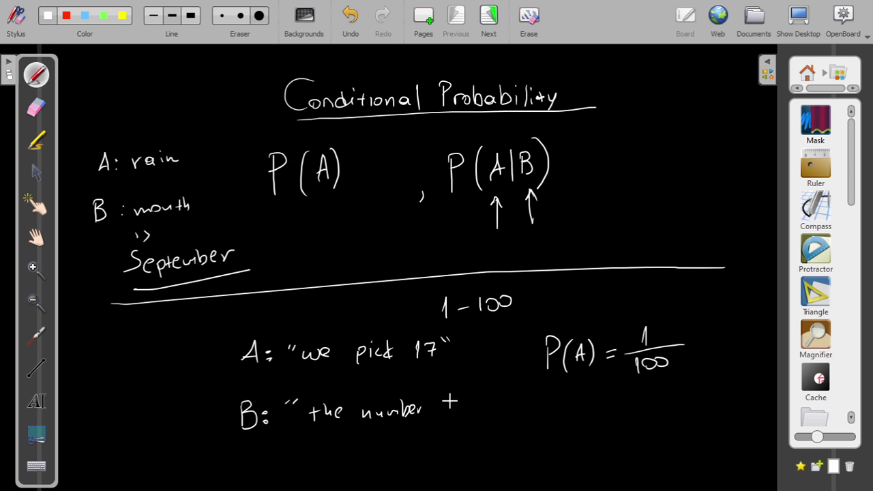
drag(464, 408, 470, 409)
drag(473, 400, 475, 412)
drag(418, 429, 426, 441)
drag(444, 419, 455, 440)
drag(460, 431, 478, 439)
drag(483, 417, 483, 439)
mouse_move(479, 426)
mouse_down()
mouse_move(488, 426)
mouse_move(488, 437)
mouse_up()
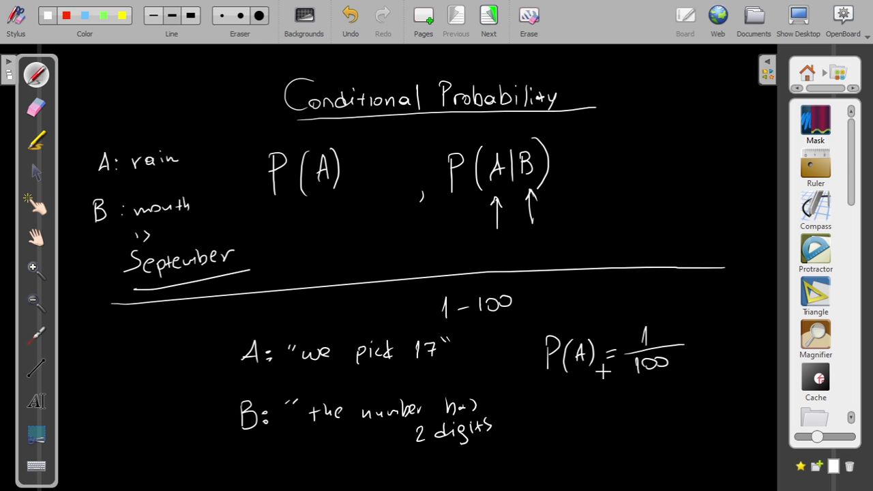
Write P(A|B) = 1/90 beside it, using Undo to settle the denominator at 90
mouse_move(558, 409)
mouse_down()
mouse_move(557, 438)
mouse_move(560, 418)
mouse_up()
mouse_move(583, 401)
mouse_down()
mouse_move(579, 435)
mouse_move(598, 424)
mouse_up()
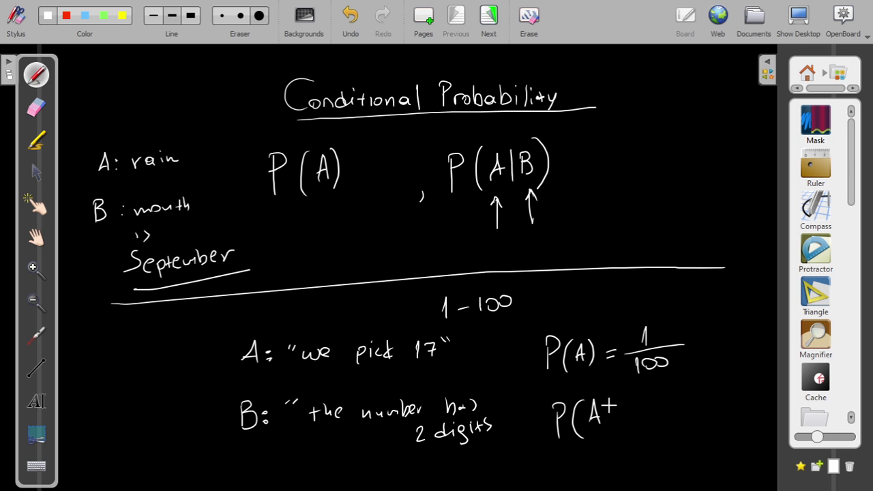
drag(611, 406, 610, 431)
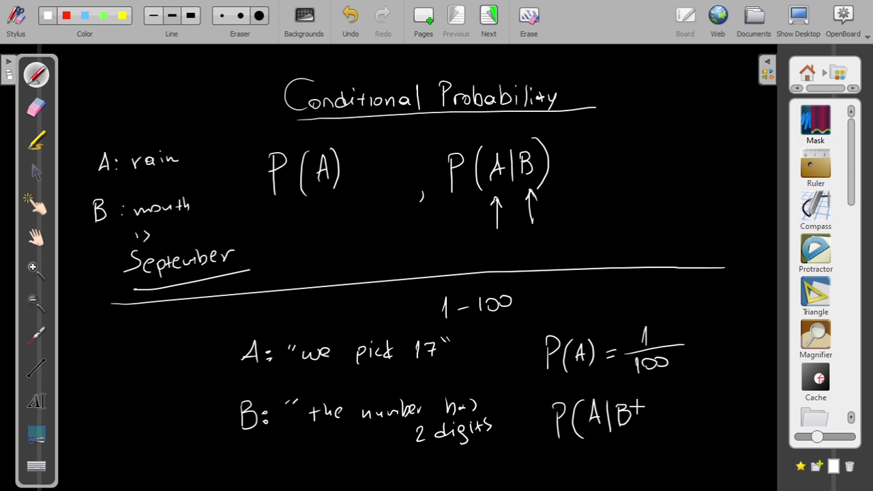
mouse_move(639, 399)
mouse_down()
mouse_move(641, 435)
mouse_move(665, 415)
mouse_up()
drag(657, 407, 657, 423)
mouse_move(690, 393)
mouse_down()
mouse_move(695, 408)
mouse_move(719, 412)
mouse_move(695, 442)
mouse_up()
drag(712, 428, 698, 441)
key(ctrl+z)
mouse_move(719, 411)
mouse_down()
mouse_move(706, 414)
mouse_move(702, 437)
mouse_up()
key(ctrl+z)
key(ctrl+z)
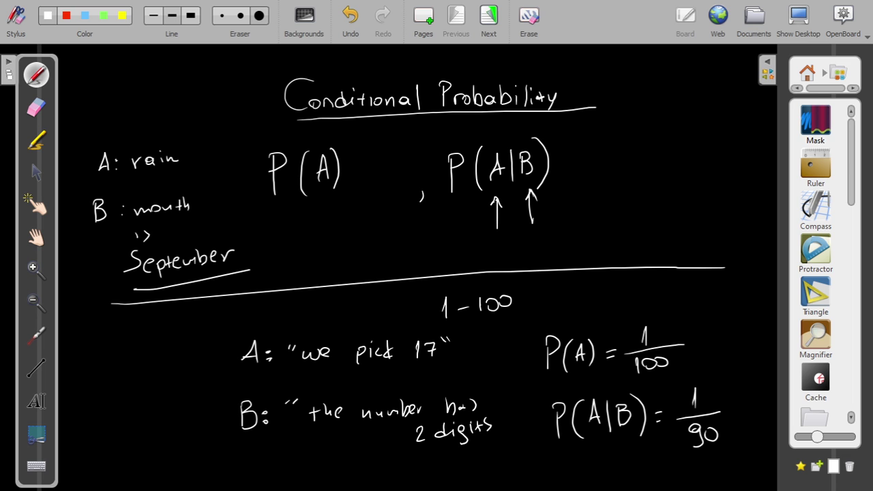
On a new blank page, write P(A|B) =, undoing stray strokes along the way
click(487, 21)
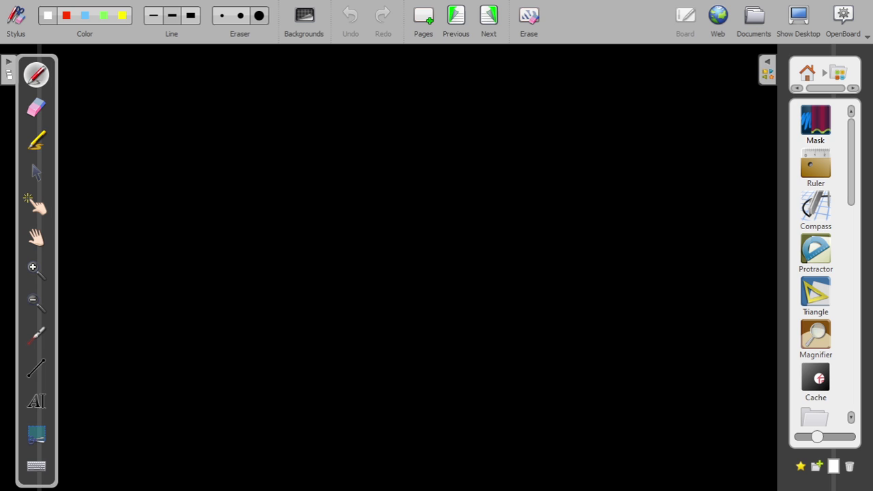
drag(176, 113, 179, 148)
mouse_move(175, 113)
mouse_down()
mouse_move(191, 114)
mouse_move(178, 131)
mouse_up()
mouse_move(204, 115)
mouse_down()
mouse_move(199, 150)
mouse_move(219, 127)
mouse_up()
mouse_move(211, 120)
mouse_down()
mouse_move(211, 137)
mouse_move(222, 135)
mouse_move(219, 128)
mouse_move(231, 136)
mouse_up()
key(ctrl+z)
key(ctrl+z)
drag(234, 120, 248, 120)
drag(239, 113, 240, 135)
drag(259, 121, 274, 121)
drag(267, 114, 254, 148)
key(ctrl+z)
key(ctrl+z)
drag(273, 124, 287, 129)
key(ctrl+z)
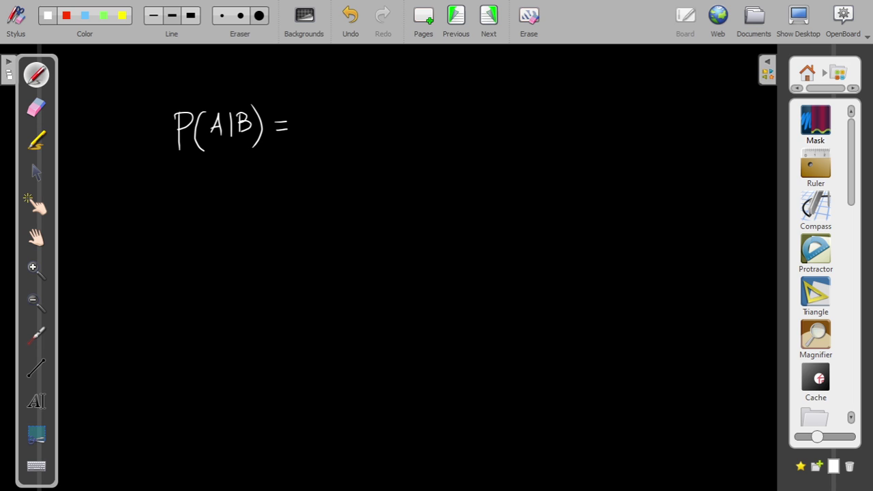
Write P(A∩B) over P(B) after the equals sign and box the whole formula
mouse_move(306, 98)
mouse_down()
mouse_move(306, 125)
mouse_move(306, 111)
mouse_move(331, 124)
mouse_move(381, 112)
mouse_up()
drag(392, 81, 396, 117)
drag(305, 126, 409, 122)
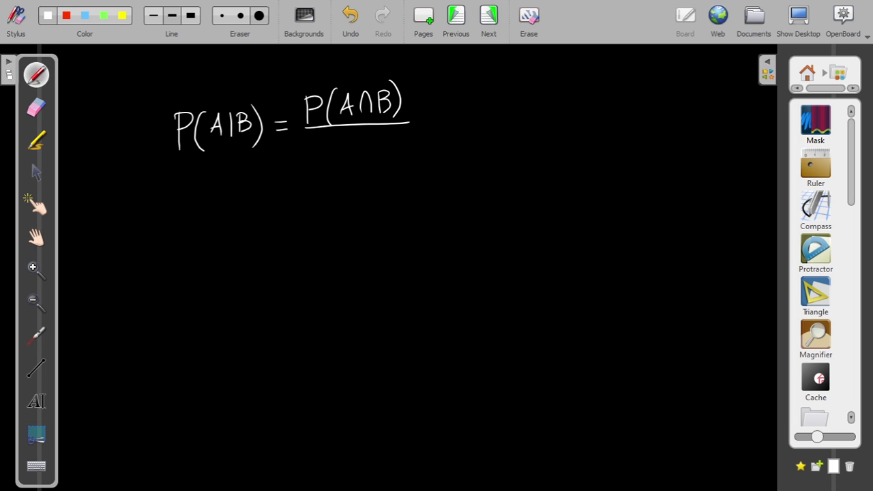
drag(339, 143, 331, 156)
mouse_move(355, 139)
mouse_down()
mouse_move(352, 165)
mouse_move(375, 152)
mouse_move(368, 162)
mouse_up()
drag(382, 132, 385, 166)
mouse_move(156, 79)
mouse_down()
mouse_move(157, 186)
mouse_move(394, 173)
mouse_move(419, 107)
mouse_up()
drag(396, 72, 179, 78)
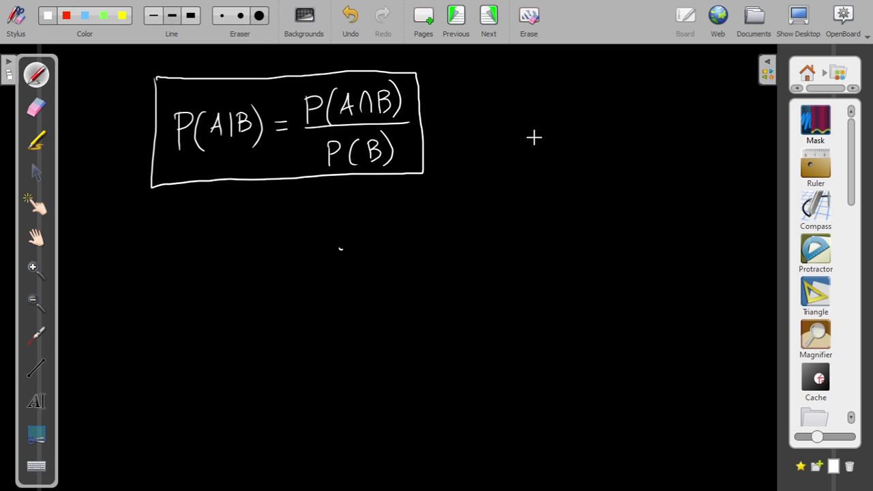
Draw a rectangle containing overlapping circles labelled A and B
drag(511, 107, 514, 240)
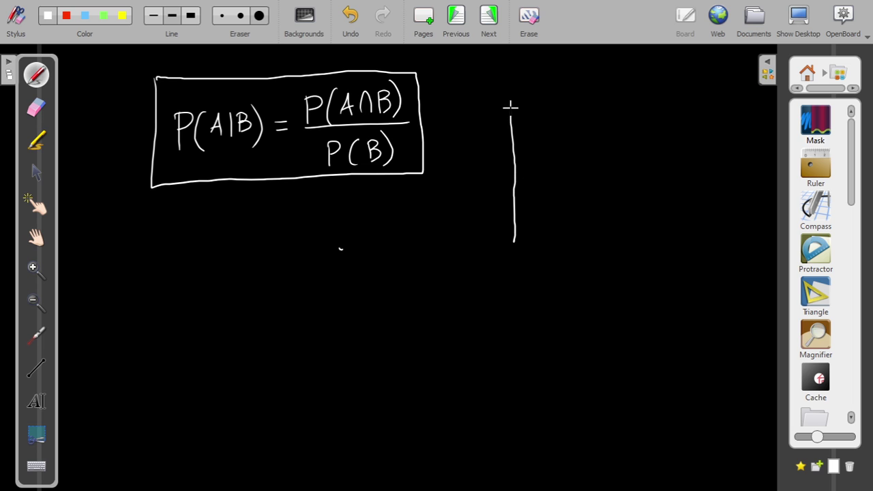
drag(511, 107, 717, 109)
drag(514, 240, 726, 238)
drag(717, 109, 712, 204)
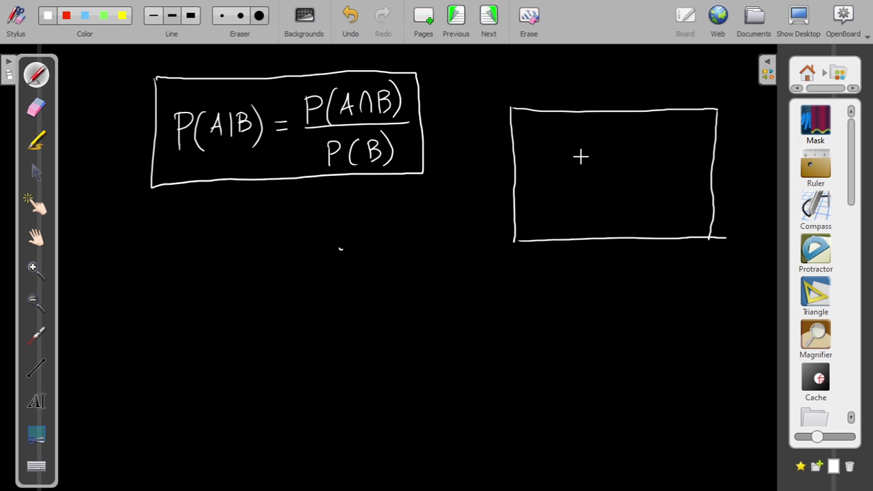
mouse_move(579, 140)
mouse_down()
mouse_move(543, 186)
mouse_move(581, 141)
mouse_up()
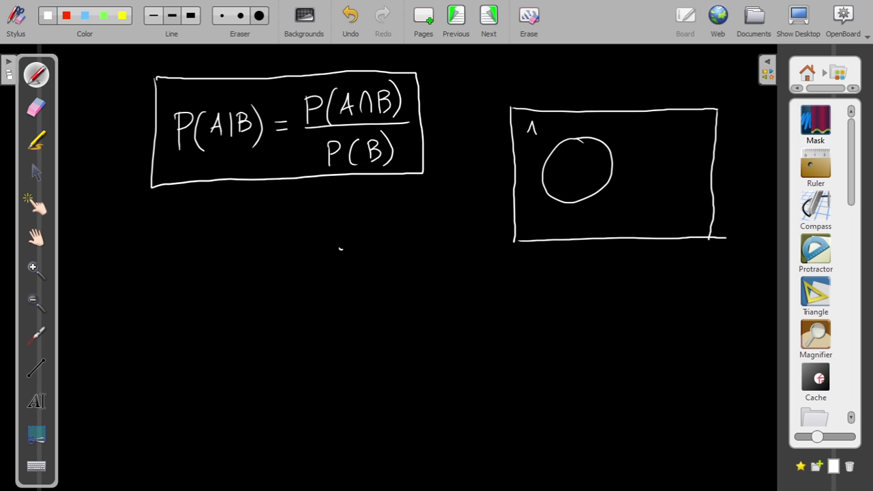
drag(529, 130, 540, 128)
mouse_move(640, 126)
mouse_down()
mouse_move(616, 128)
mouse_move(622, 199)
mouse_move(667, 140)
mouse_move(629, 128)
mouse_up()
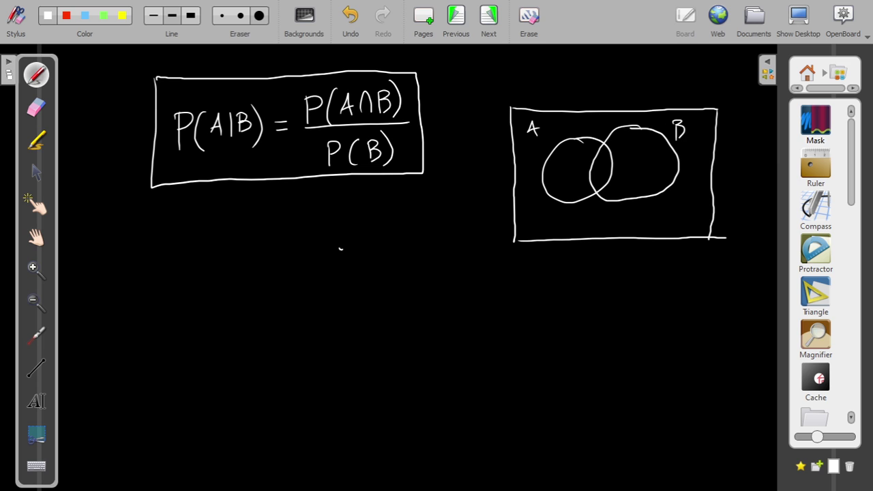
Write the total 100 above the diagram and region values 40, 30 and 20
mouse_move(705, 76)
mouse_down()
mouse_move(705, 87)
mouse_move(732, 83)
mouse_up()
mouse_move(670, 208)
mouse_down()
mouse_move(674, 224)
mouse_move(684, 211)
mouse_up()
drag(652, 169, 653, 162)
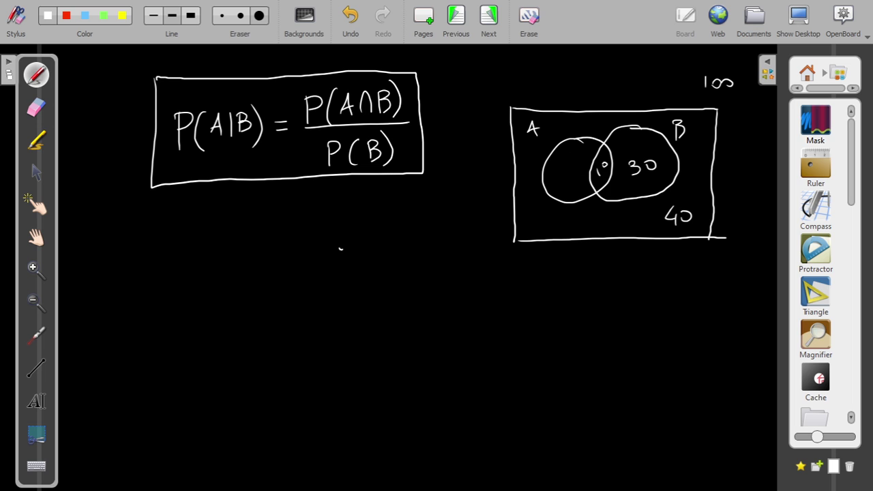
drag(579, 156, 580, 157)
Handwrite P(A) = 30/100 beneath the formula box, using circle A's total
mouse_move(198, 262)
mouse_down()
mouse_move(201, 293)
mouse_move(205, 276)
mouse_move(228, 295)
mouse_move(247, 257)
mouse_move(249, 288)
mouse_up()
drag(249, 255, 252, 294)
drag(263, 270, 277, 276)
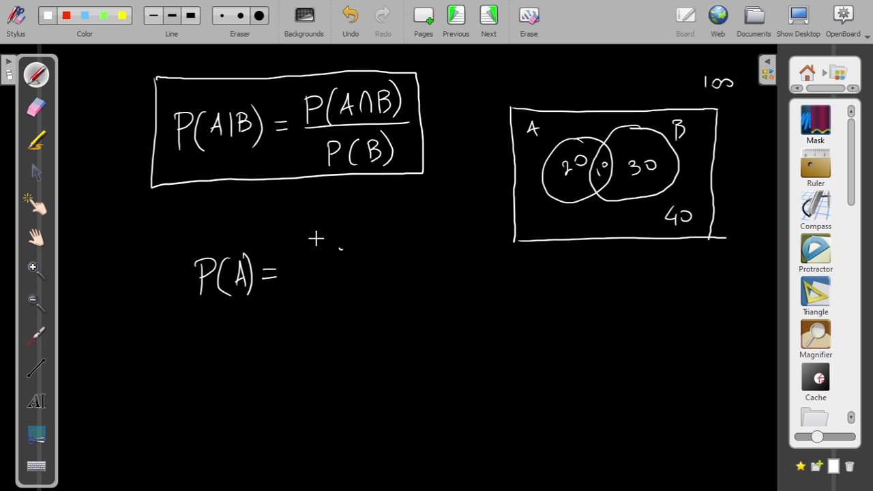
drag(303, 255, 294, 265)
drag(313, 250, 310, 250)
drag(286, 273, 337, 271)
drag(293, 285, 295, 299)
drag(308, 282, 325, 284)
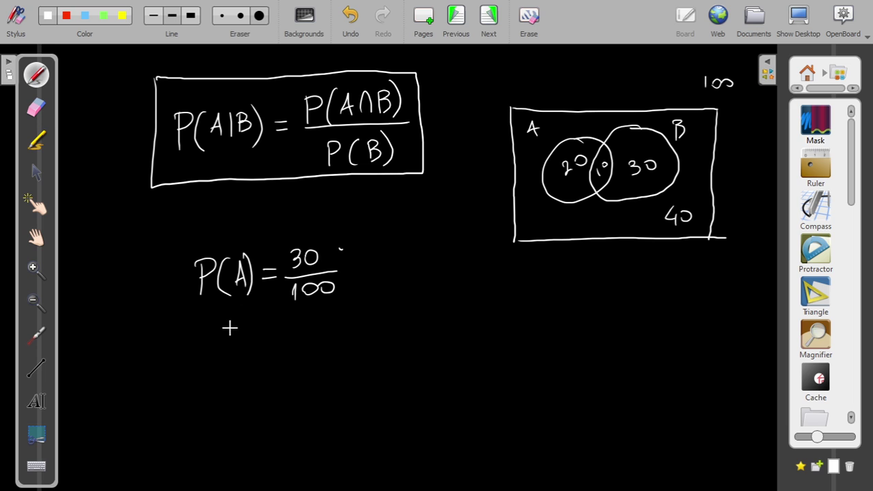
Write P(A|B) = followed by a fraction bar with 40/100 beneath it
mouse_move(214, 340)
mouse_down()
mouse_move(218, 373)
mouse_move(217, 347)
mouse_move(244, 377)
mouse_move(280, 371)
mouse_move(289, 355)
mouse_move(306, 370)
mouse_move(336, 351)
mouse_up()
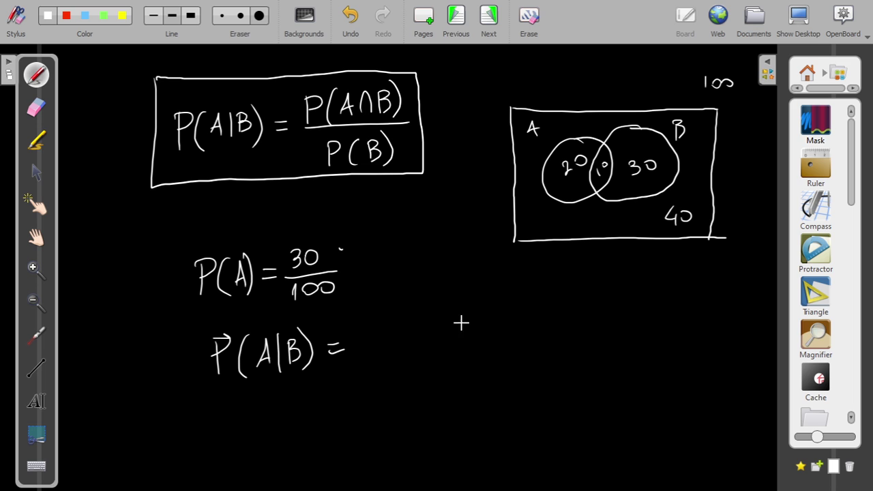
drag(369, 349, 464, 346)
drag(408, 366, 407, 380)
drag(423, 362, 422, 363)
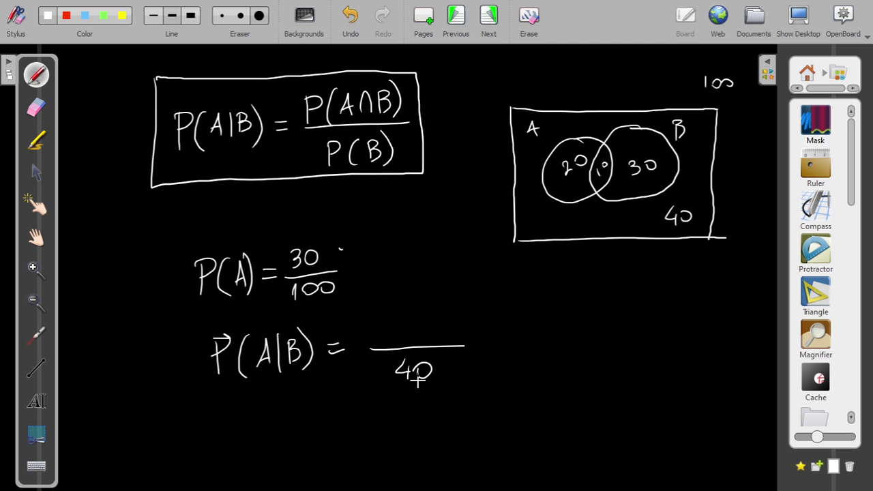
drag(389, 387, 439, 386)
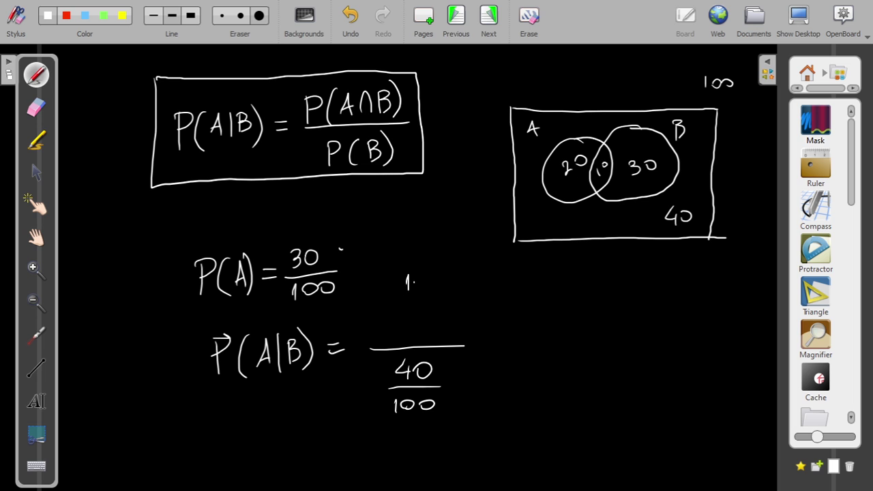
Write 10/100 as the numerator and strike out both 100s
drag(416, 280, 417, 278)
mouse_move(397, 292)
mouse_down()
mouse_move(431, 291)
mouse_move(420, 308)
mouse_up()
drag(431, 304, 431, 304)
drag(407, 422, 456, 385)
drag(390, 336, 450, 298)
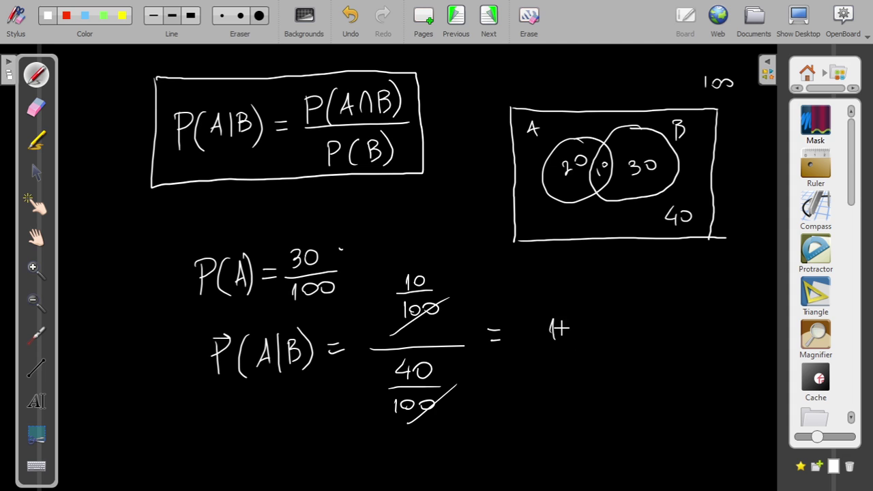
Simplify the result to = 10/40 = 0.25
drag(563, 322, 564, 322)
drag(538, 347, 586, 341)
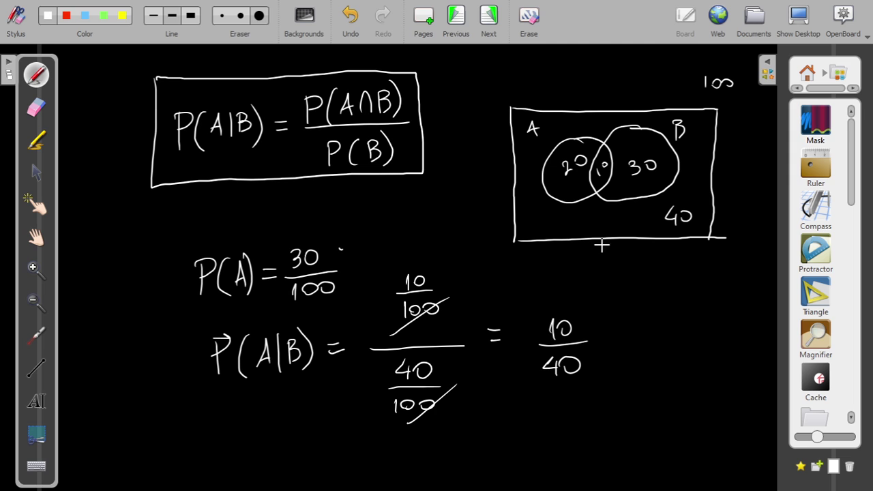
drag(612, 335, 620, 334)
drag(612, 340, 621, 340)
drag(641, 328, 666, 342)
click(653, 342)
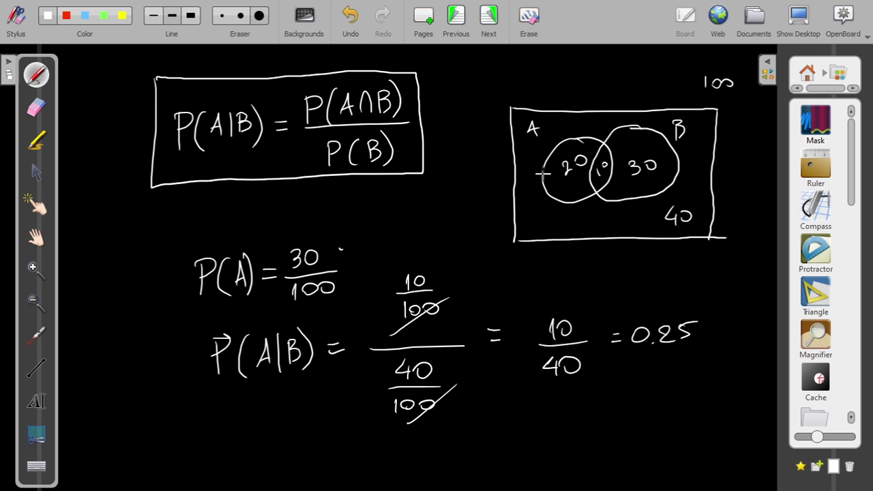
Write P(B|A) = with a fraction bar at the lower left of the page
drag(105, 431, 105, 454)
mouse_move(127, 421)
mouse_down()
mouse_move(129, 465)
mouse_move(135, 444)
mouse_move(154, 461)
mouse_move(175, 452)
mouse_up()
mouse_move(176, 414)
mouse_down()
mouse_move(179, 459)
mouse_move(203, 438)
mouse_up()
drag(194, 446, 290, 441)
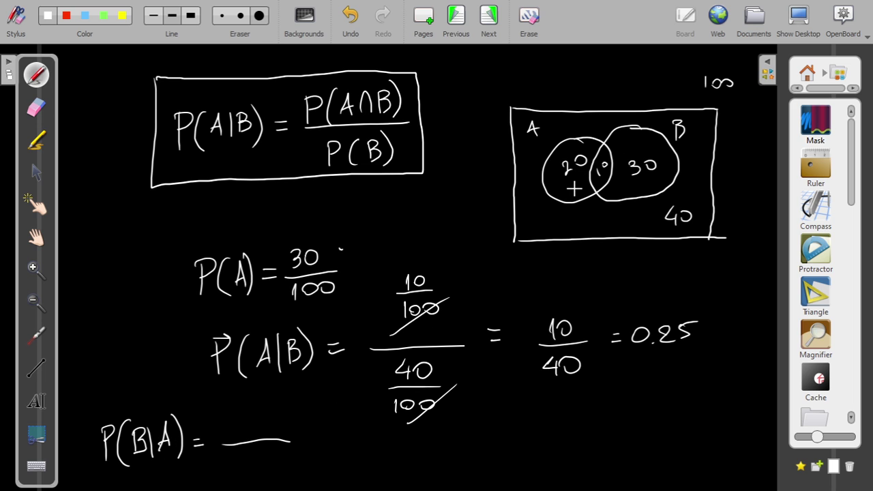
Fill in 10/100 over 30/100 and simplify it to = 10/30
mouse_move(248, 452)
mouse_down()
mouse_move(247, 466)
mouse_move(260, 453)
mouse_move(276, 467)
mouse_move(259, 476)
mouse_up()
drag(272, 475, 274, 476)
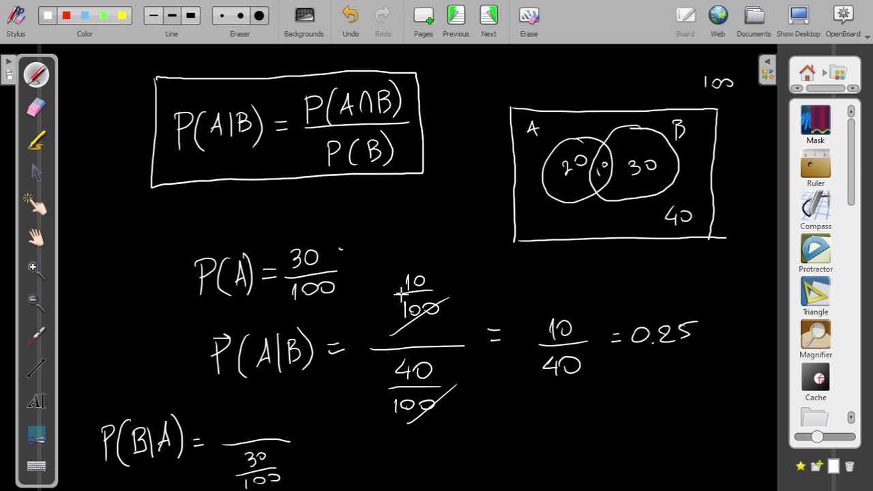
mouse_move(246, 394)
mouse_down()
mouse_move(274, 407)
mouse_move(263, 426)
mouse_move(278, 422)
mouse_move(305, 444)
mouse_move(320, 441)
mouse_up()
mouse_move(328, 432)
mouse_down()
mouse_move(341, 443)
mouse_move(319, 468)
mouse_up()
drag(336, 453, 334, 454)
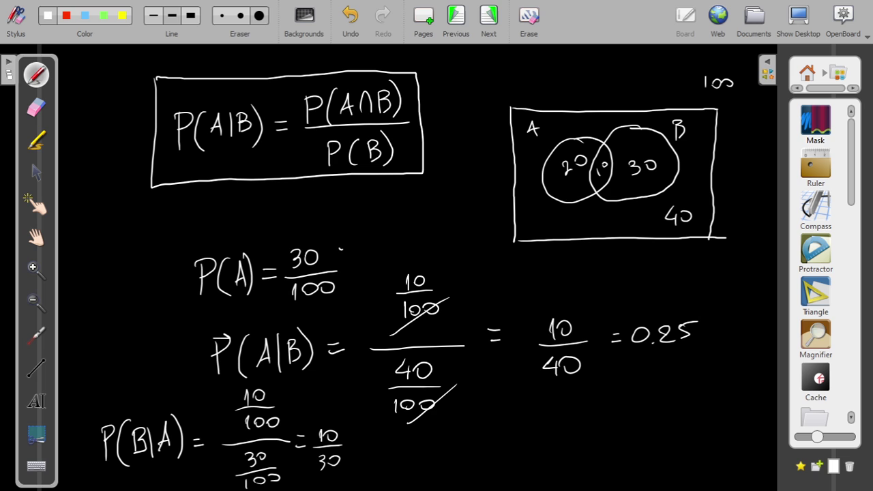
On a new page, paste the smoker/gender table and place it in the top-left corner
click(489, 19)
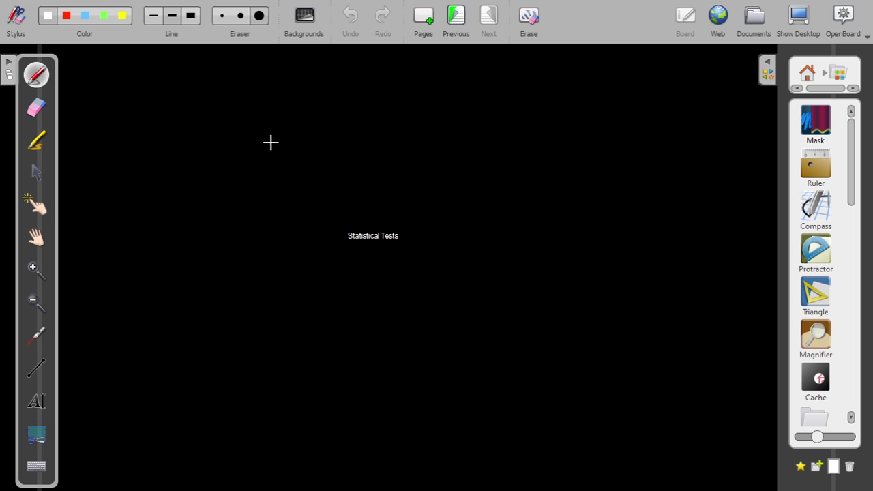
key(ctrl+v)
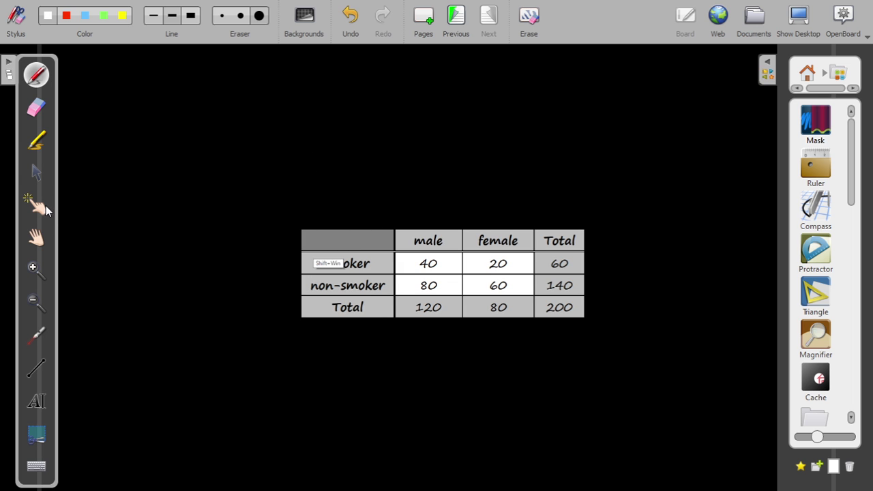
click(37, 204)
mouse_move(362, 248)
mouse_down()
mouse_move(215, 170)
mouse_move(181, 103)
mouse_up()
click(154, 127)
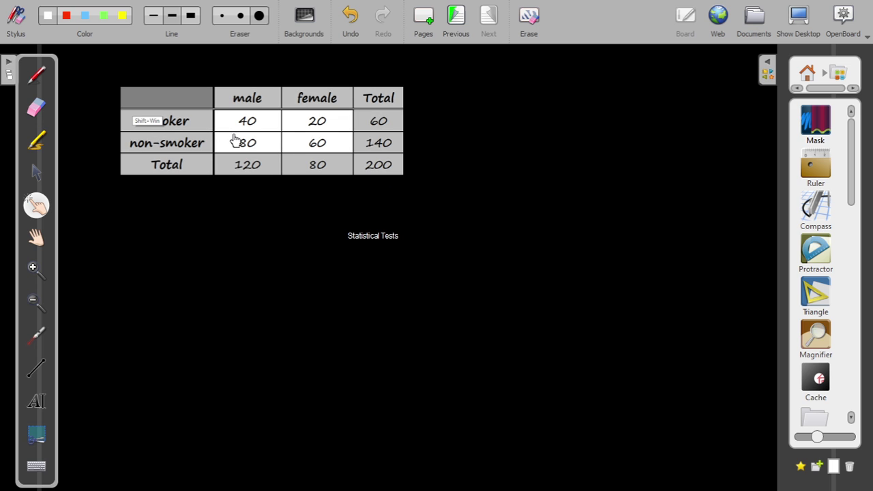
click(68, 15)
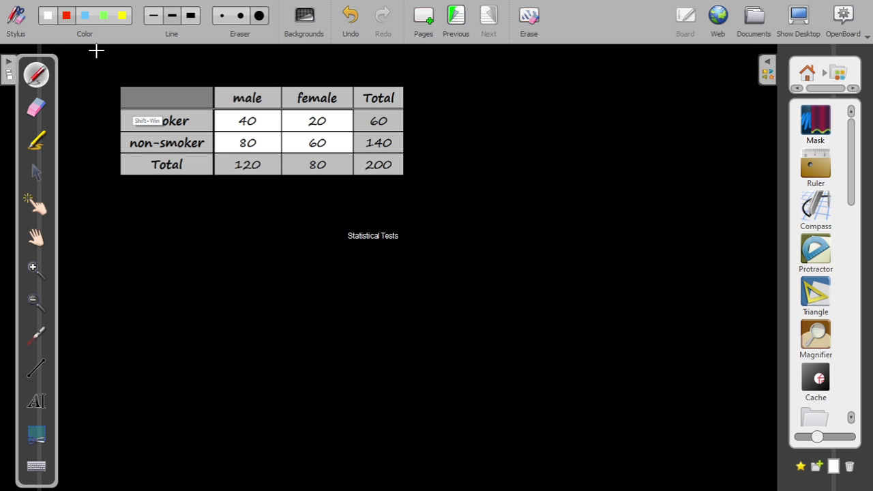
Mark the Smoker label in red and write P(Smoker) right of the table
drag(152, 120, 145, 114)
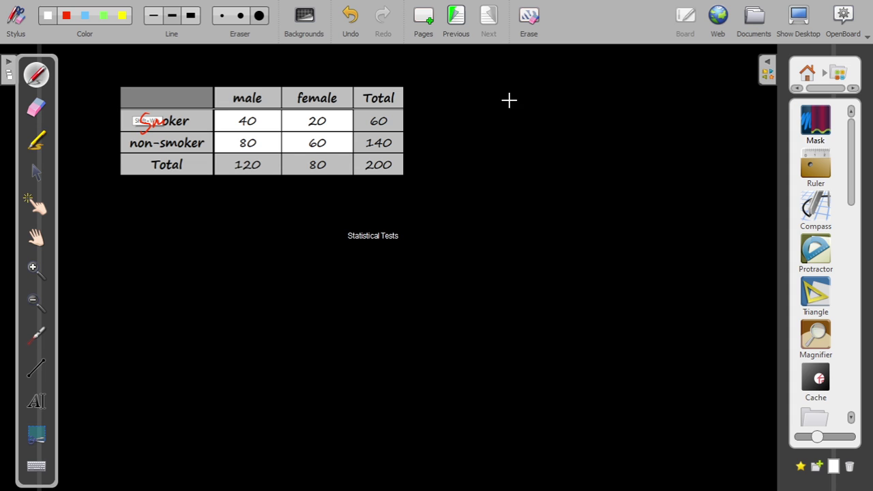
mouse_move(478, 110)
mouse_down()
mouse_move(480, 134)
mouse_move(498, 132)
mouse_up()
drag(518, 109, 508, 125)
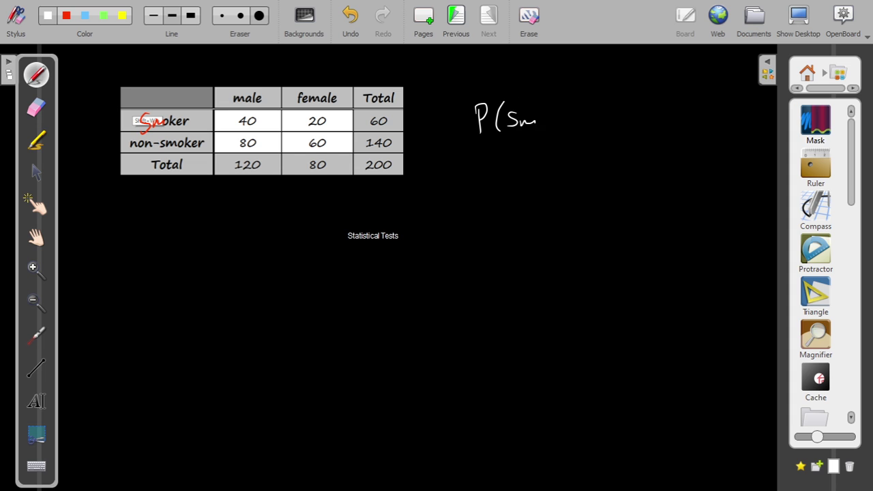
drag(579, 96, 581, 132)
Write P(Smoker|male) on a second line and add an equals sign after P(Smoker)
mouse_move(474, 166)
mouse_down()
mouse_move(475, 181)
mouse_move(498, 196)
mouse_move(509, 183)
mouse_up()
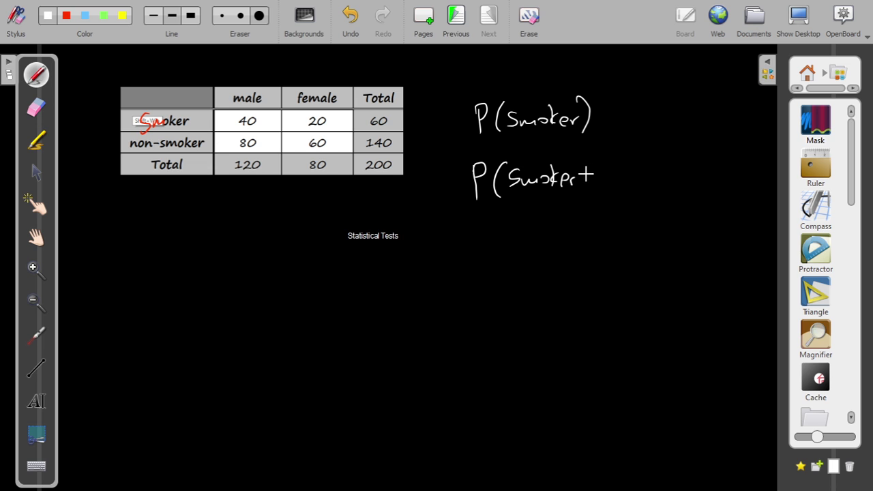
drag(586, 157, 587, 197)
mouse_move(625, 174)
mouse_down()
mouse_move(652, 181)
mouse_move(654, 195)
mouse_up()
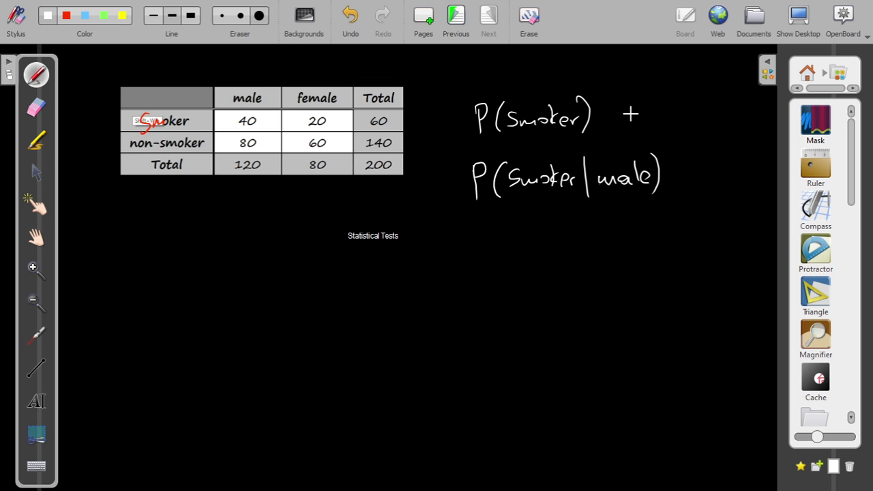
drag(632, 116, 641, 117)
drag(634, 121, 644, 121)
Write the fraction 60/200 after P(Smoker) =
drag(667, 82, 665, 93)
drag(682, 83, 734, 106)
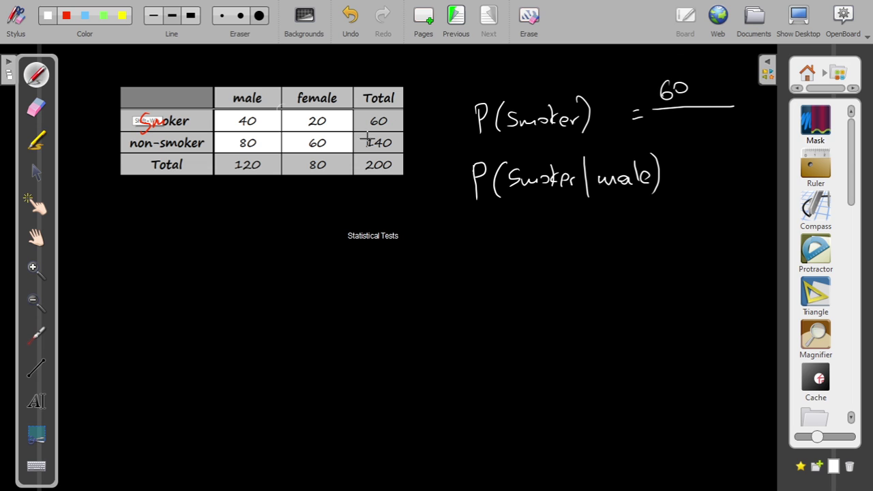
mouse_move(658, 118)
mouse_down()
mouse_move(672, 129)
mouse_move(678, 118)
mouse_up()
drag(695, 117, 694, 118)
Write = 40/120 after P(Smoker|male)
mouse_move(665, 180)
mouse_down()
mouse_move(678, 180)
mouse_move(672, 185)
mouse_move(680, 173)
mouse_up()
drag(670, 181, 762, 173)
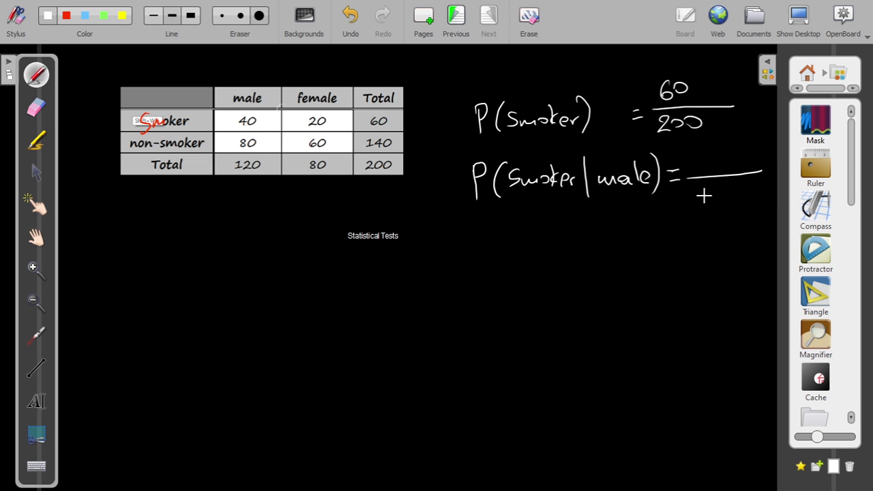
mouse_move(696, 193)
mouse_down()
mouse_move(696, 204)
mouse_move(722, 194)
mouse_up()
mouse_move(699, 154)
mouse_down()
mouse_move(704, 168)
mouse_move(718, 161)
mouse_up()
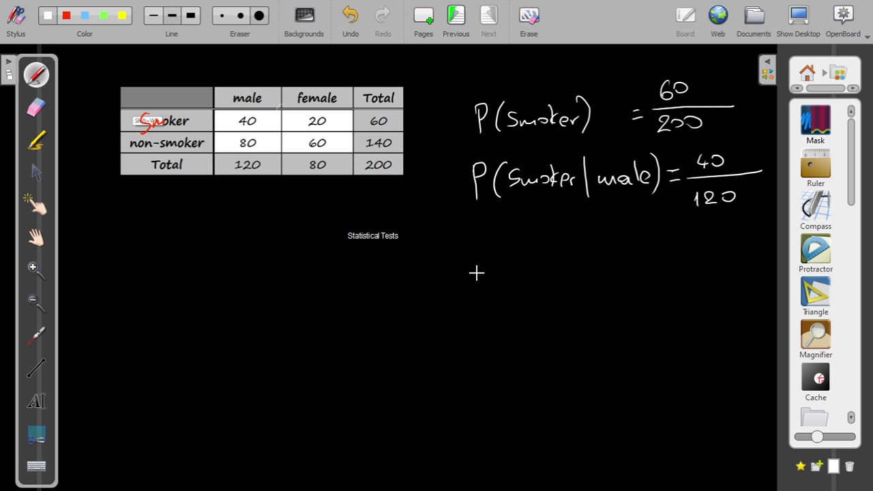
Handwrite P(male|Smoker) = 40/60 on a new line beneath P(Smoker|male)
drag(481, 258, 478, 272)
mouse_move(499, 253)
mouse_down()
mouse_move(501, 296)
mouse_move(516, 283)
mouse_up()
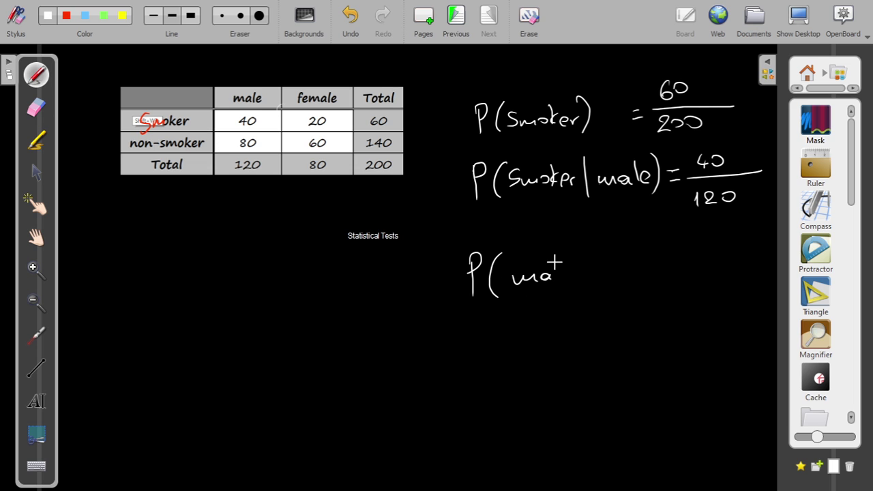
mouse_move(560, 254)
mouse_down()
mouse_move(562, 285)
mouse_move(581, 281)
mouse_up()
mouse_move(588, 250)
mouse_down()
mouse_move(587, 286)
mouse_move(646, 270)
mouse_move(649, 280)
mouse_up()
mouse_move(647, 272)
mouse_down()
mouse_move(676, 268)
mouse_move(677, 290)
mouse_move(760, 271)
mouse_up()
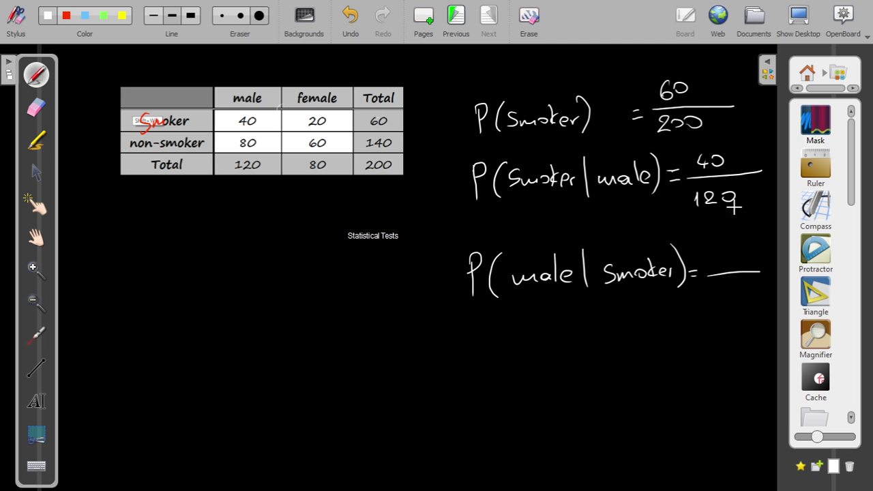
mouse_move(728, 285)
mouse_down()
mouse_move(722, 296)
mouse_move(740, 287)
mouse_up()
mouse_move(724, 249)
mouse_down()
mouse_move(739, 260)
mouse_move(729, 266)
mouse_move(745, 253)
mouse_up()
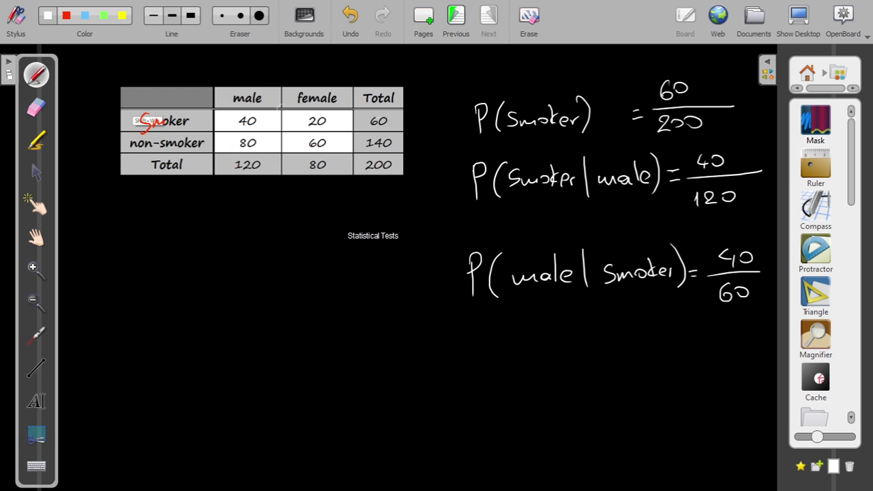